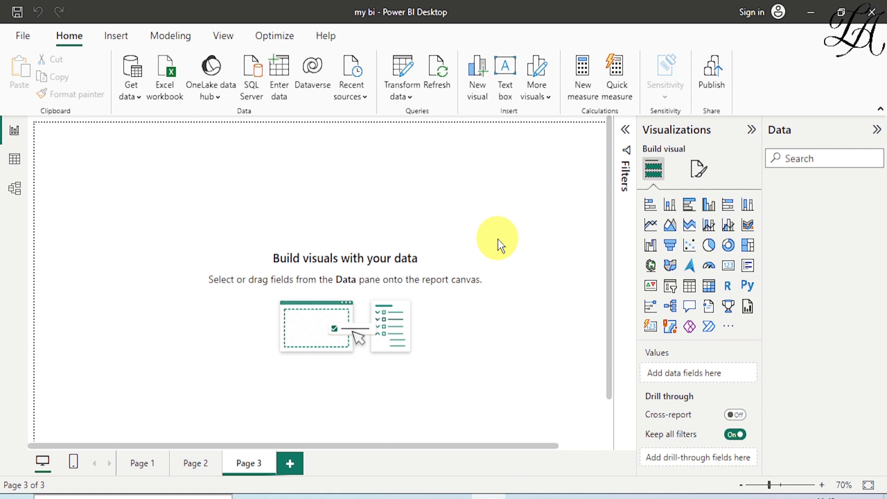
# Switch to the Company Data.xlsx workbook in Excel, examine its two employee tables, and return to Power BI Desktop.
pyautogui.click(452, 493)
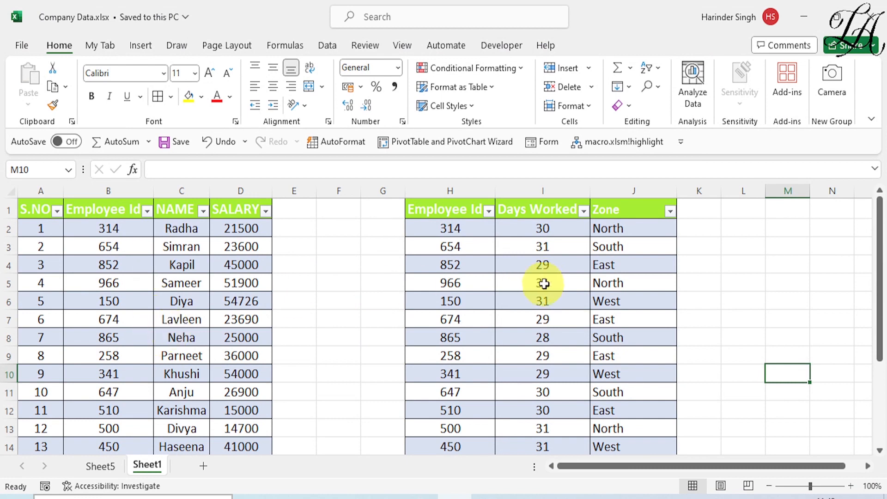
pyautogui.click(124, 278)
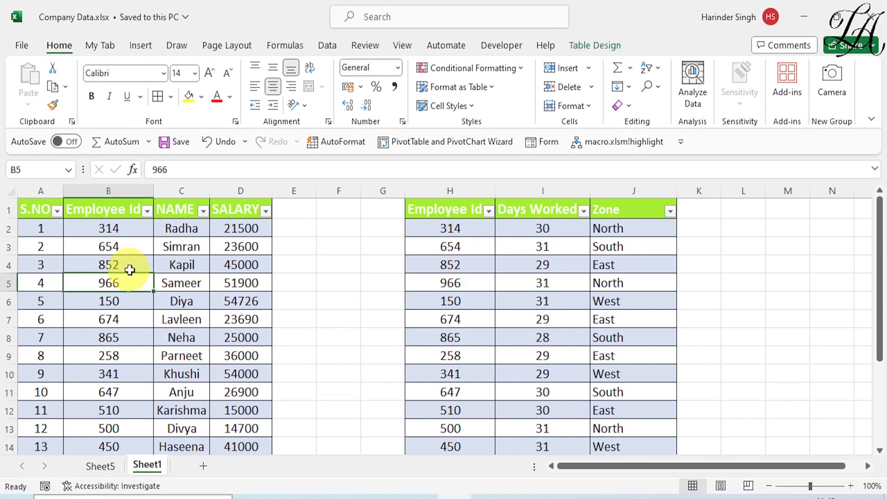
pyautogui.click(522, 284)
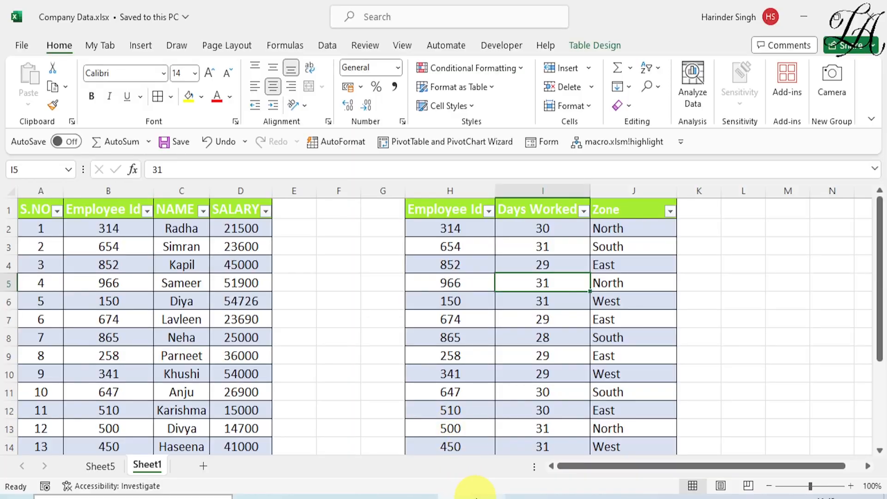
pyautogui.click(495, 498)
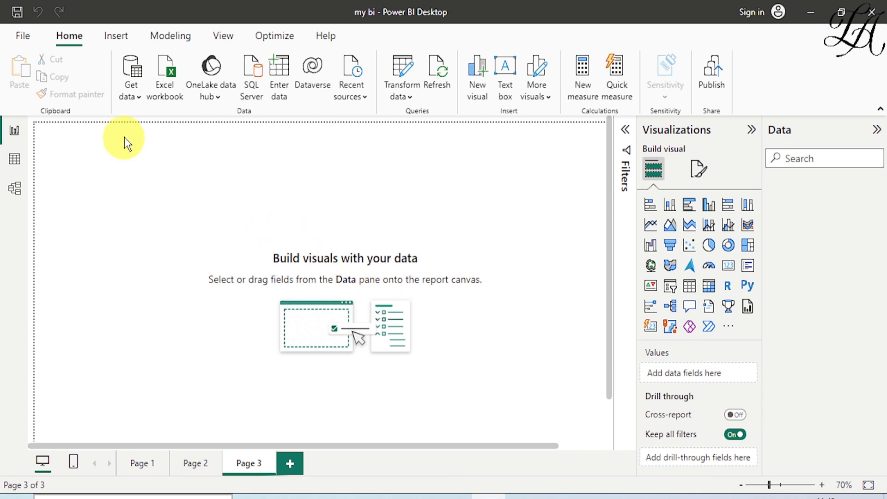
# Close the Company Data.xlsx workbook in Excel and connect to it from Power BI Desktop as an Excel workbook data source.
pyautogui.click(140, 99)
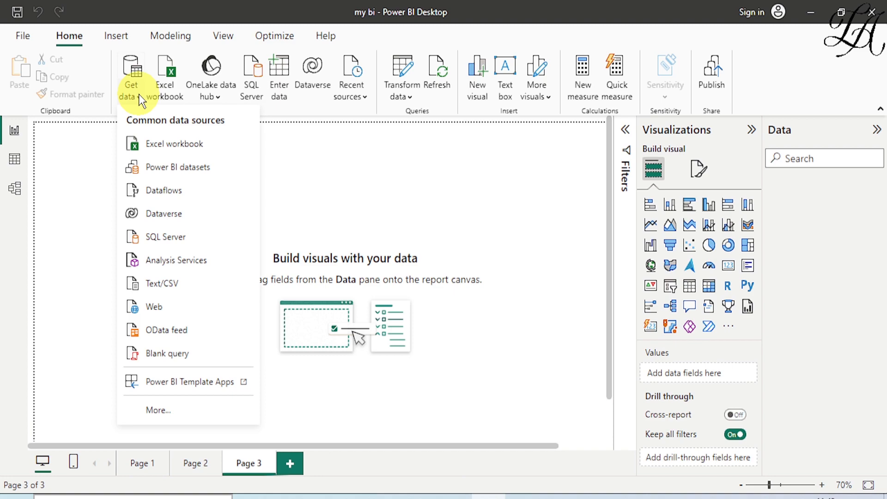
pyautogui.click(459, 495)
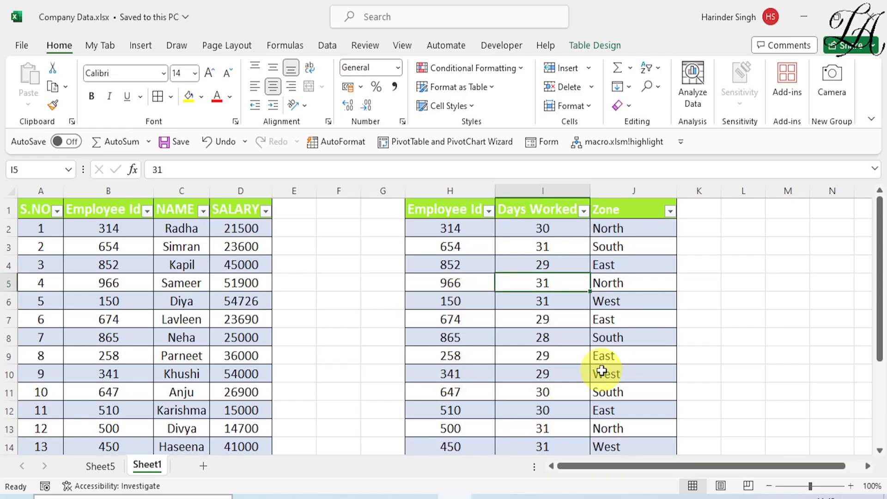
pyautogui.click(870, 15)
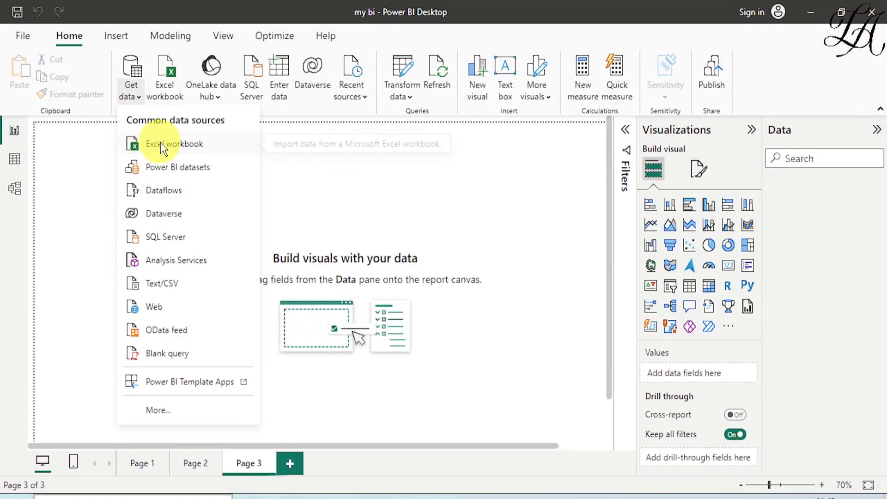
pyautogui.click(160, 142)
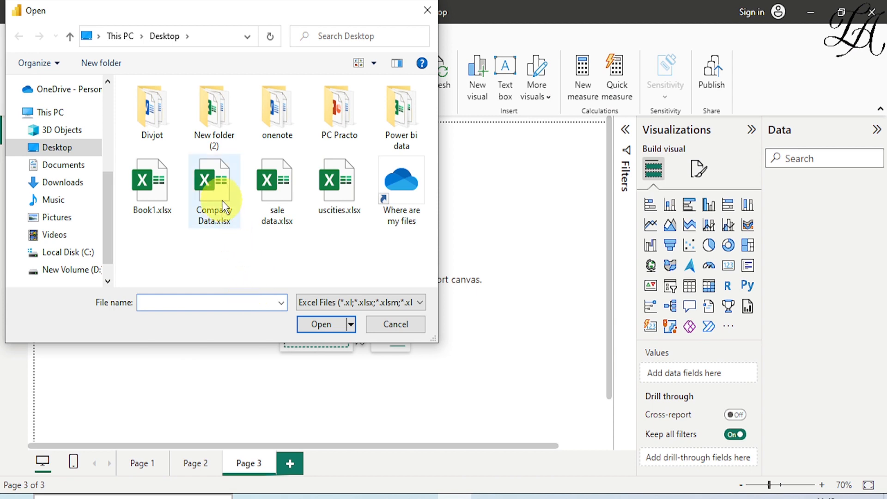
pyautogui.click(221, 201)
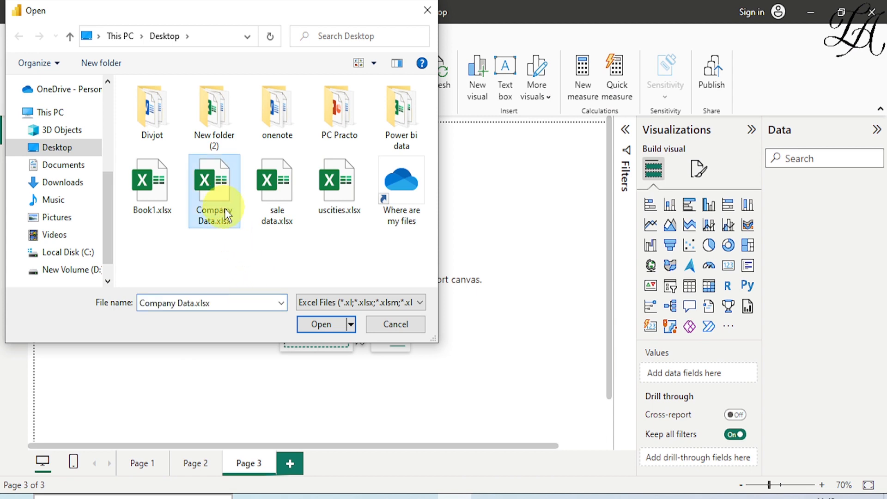
pyautogui.click(322, 325)
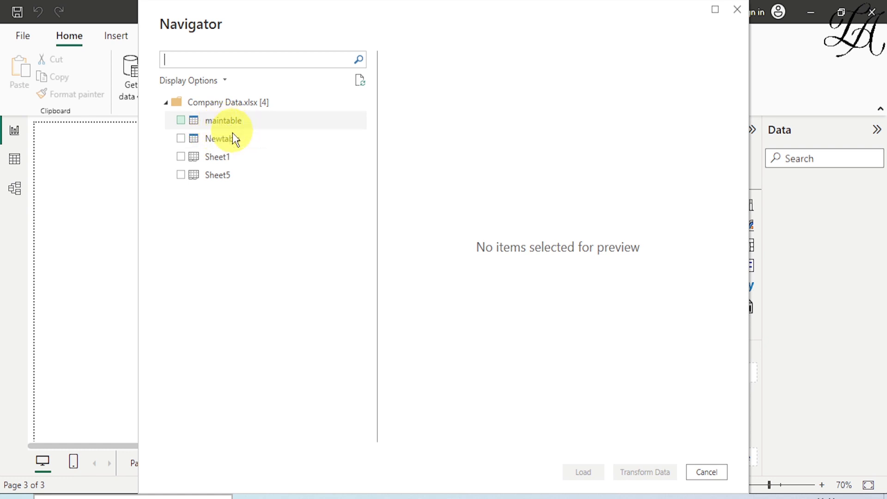
# Choose the maintable and Newtable tables from the workbook and open them in Power Query Editor for transformation.
pyautogui.click(181, 121)
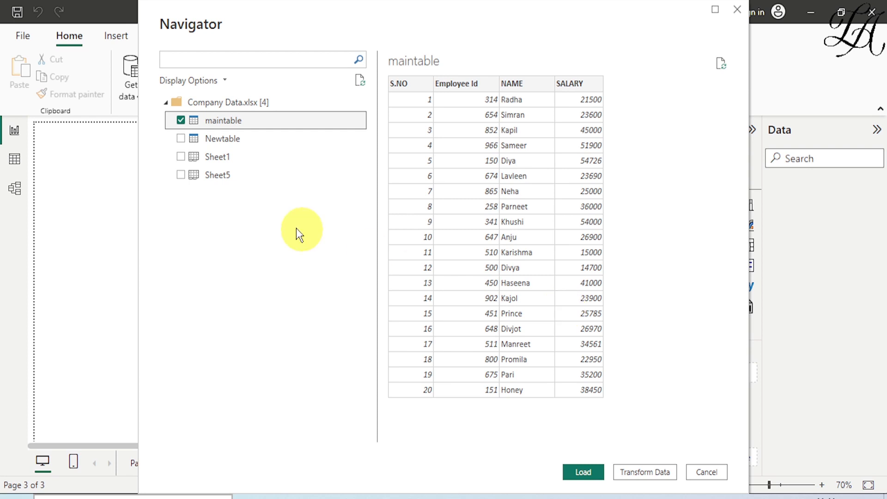
pyautogui.click(180, 139)
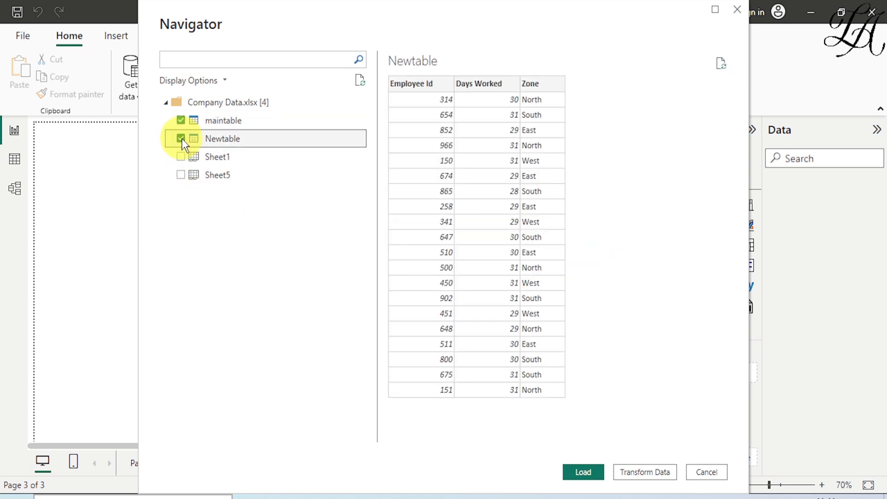
pyautogui.click(636, 470)
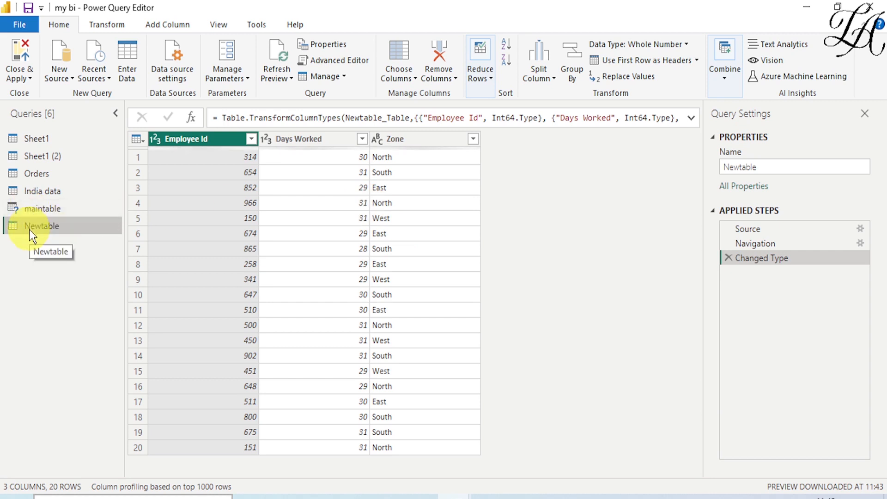
# Refresh the preview of the maintable query and compare its columns with those of Newtable.
pyautogui.click(56, 207)
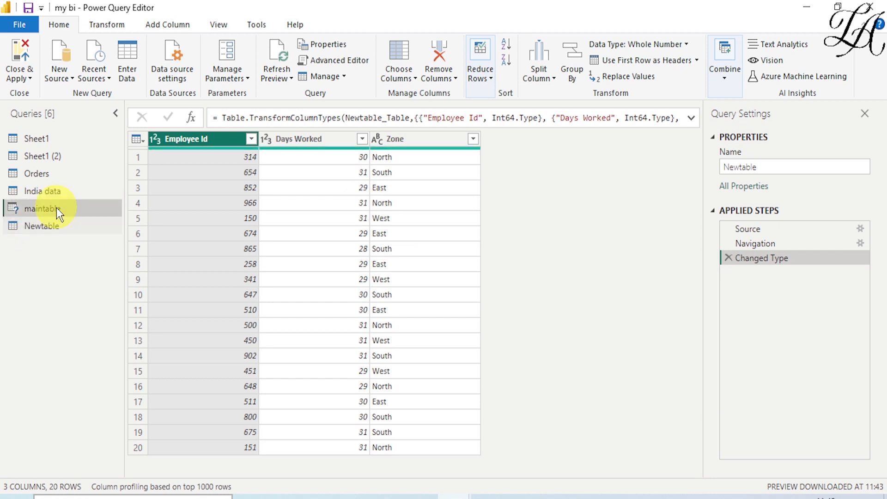
pyautogui.click(287, 80)
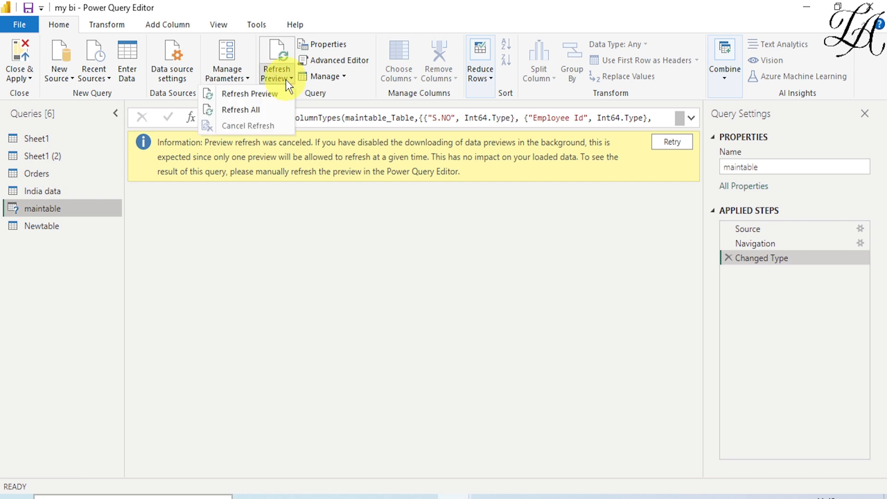
pyautogui.click(266, 93)
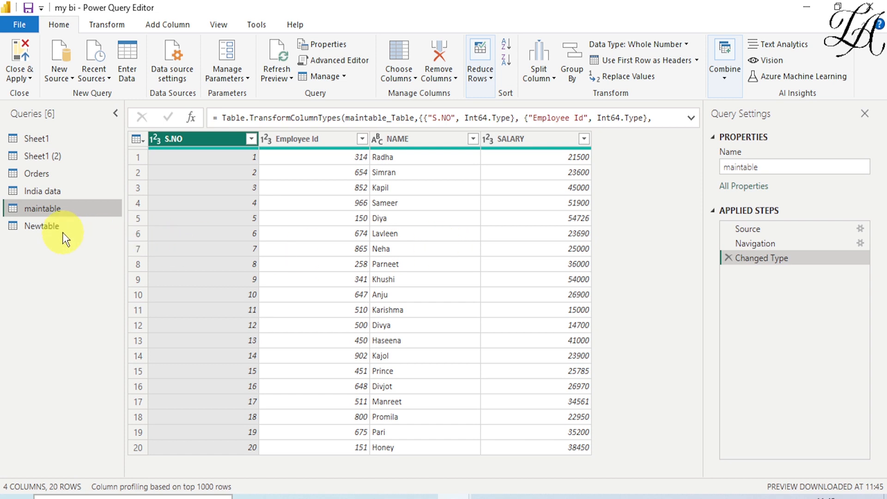
pyautogui.click(116, 230)
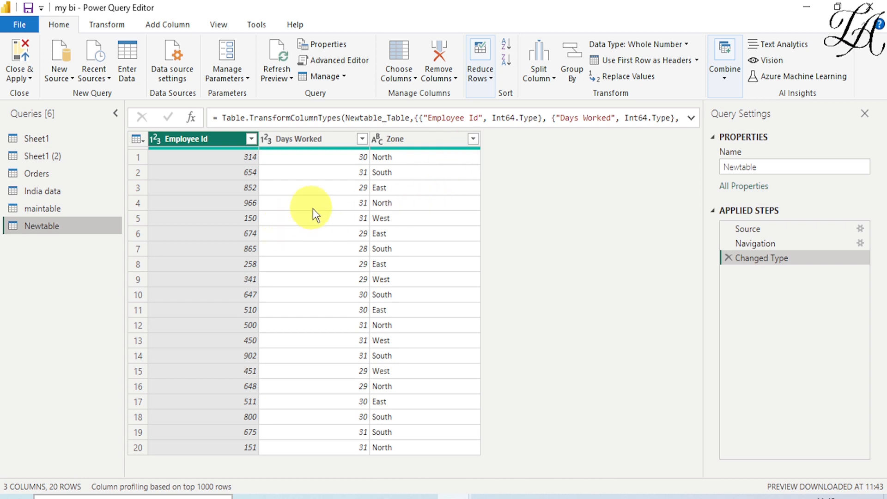
pyautogui.click(38, 209)
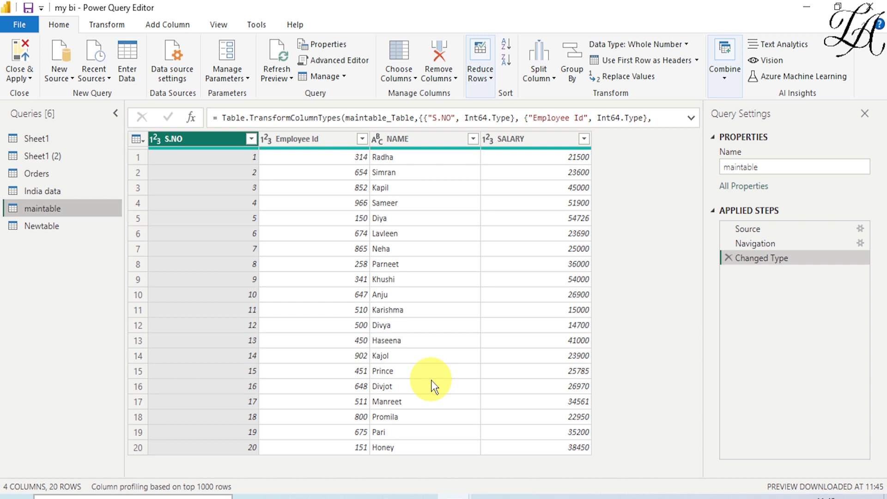
# Set up a merge as a new query with Newtable as the first table and maintable as the second.
pyautogui.click(39, 225)
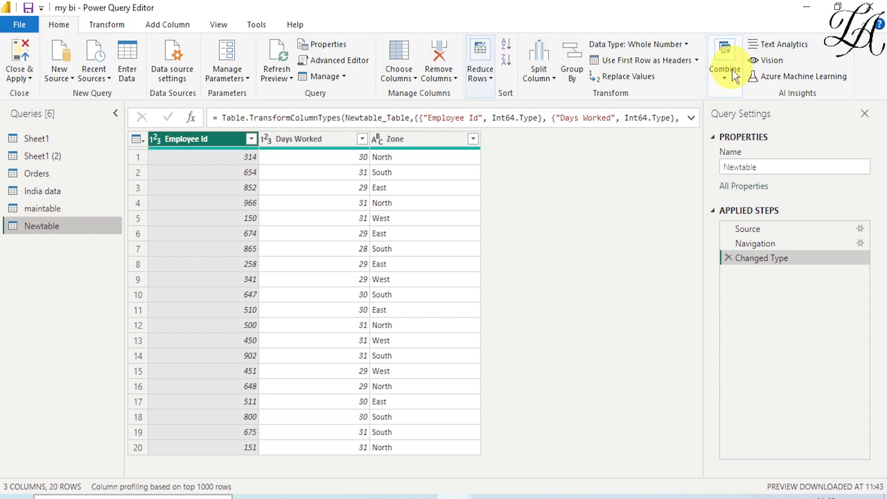
pyautogui.click(723, 86)
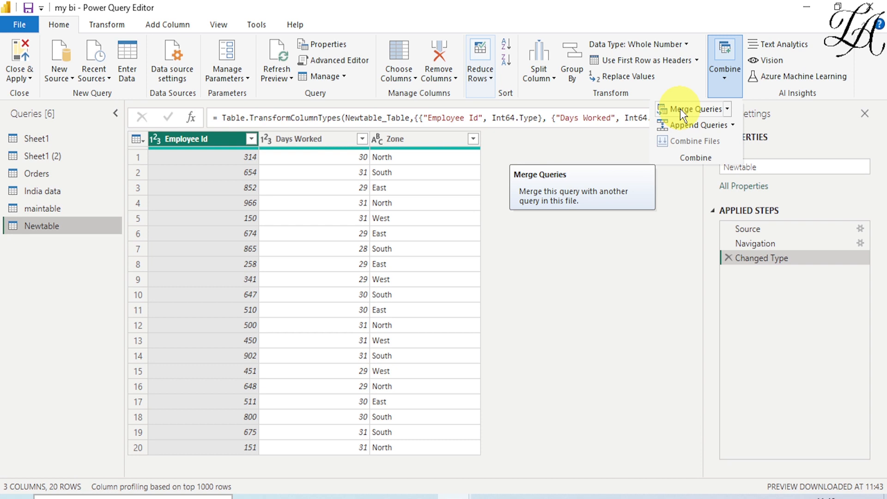
pyautogui.click(726, 111)
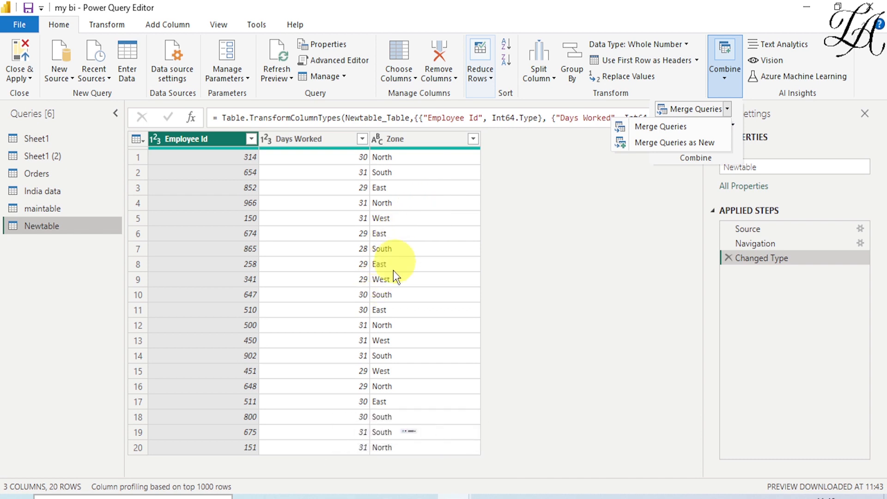
pyautogui.click(672, 144)
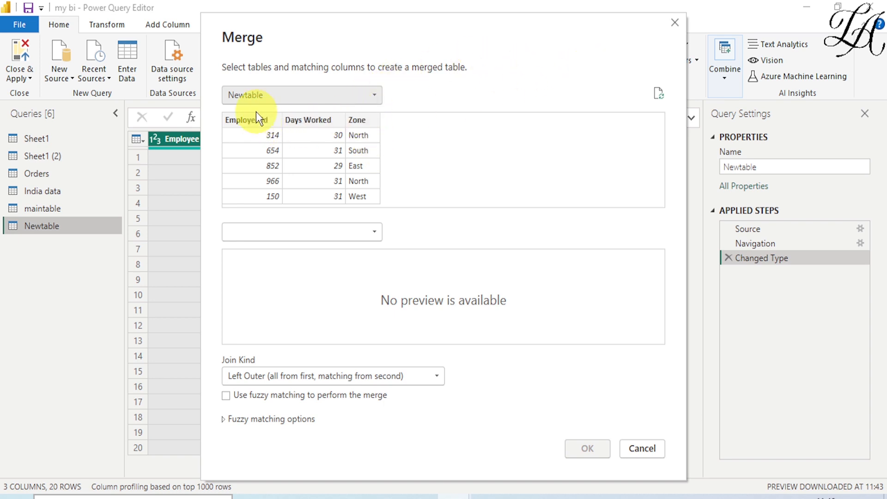
pyautogui.click(254, 99)
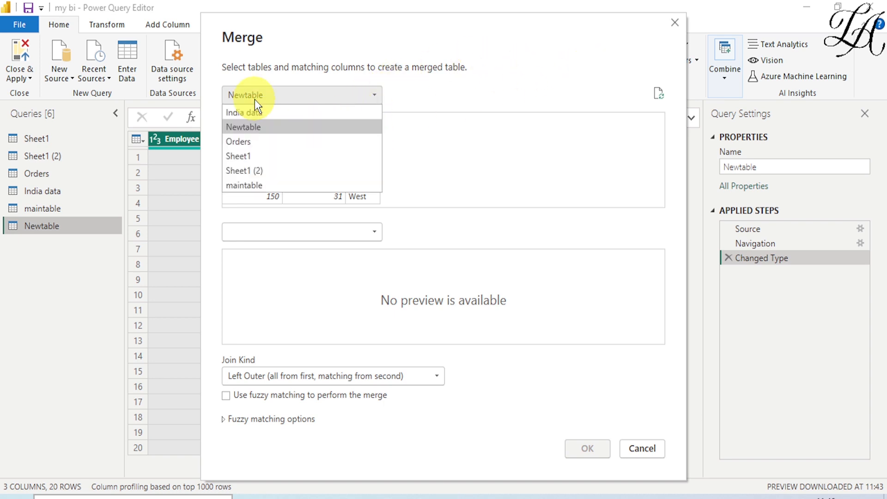
pyautogui.click(265, 128)
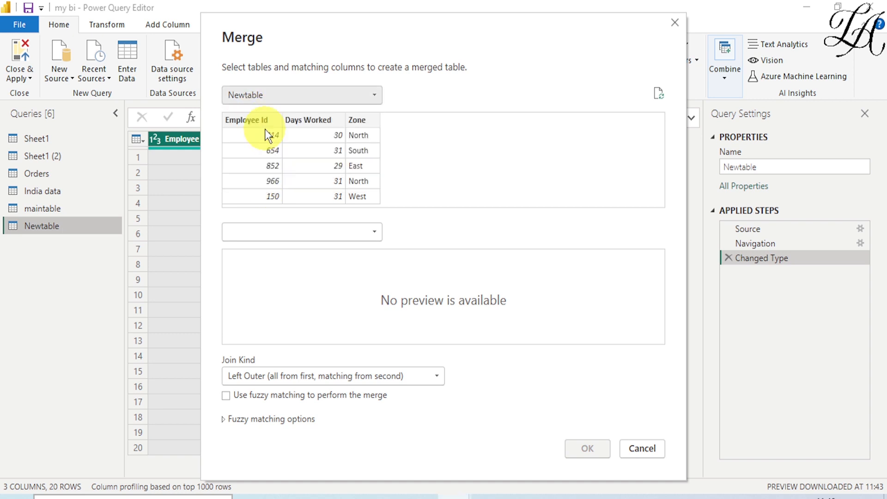
pyautogui.click(317, 233)
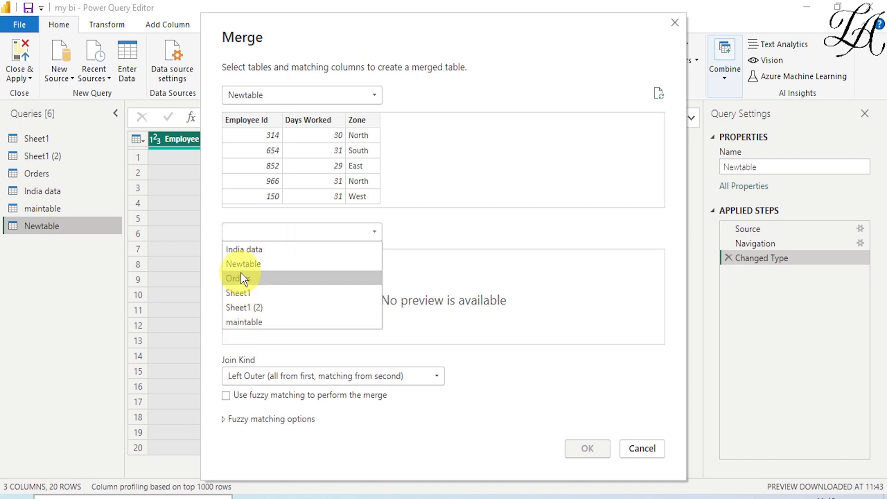
pyautogui.click(248, 323)
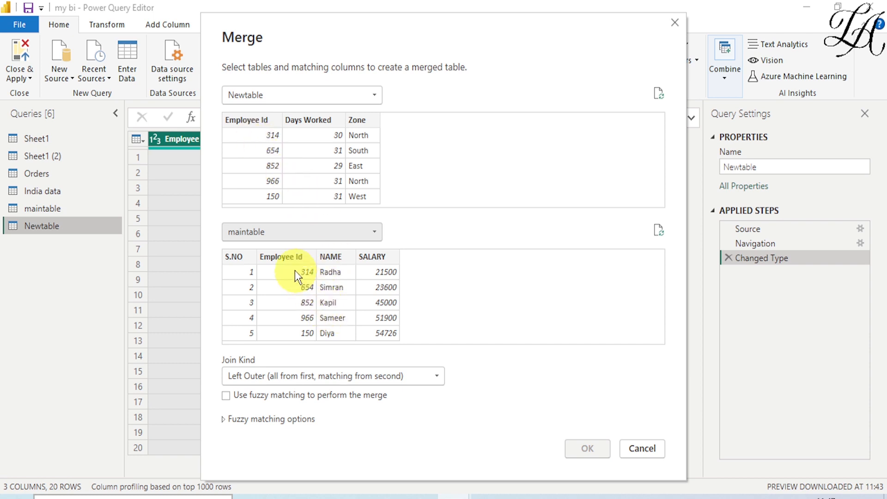
# Match both tables on their Employee Id columns and create the merged query with a Left Outer join.
pyautogui.click(259, 156)
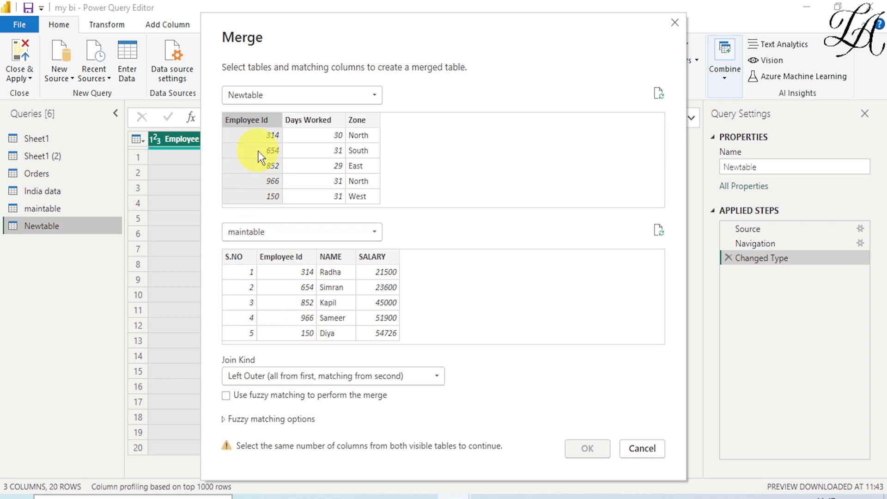
pyautogui.click(285, 300)
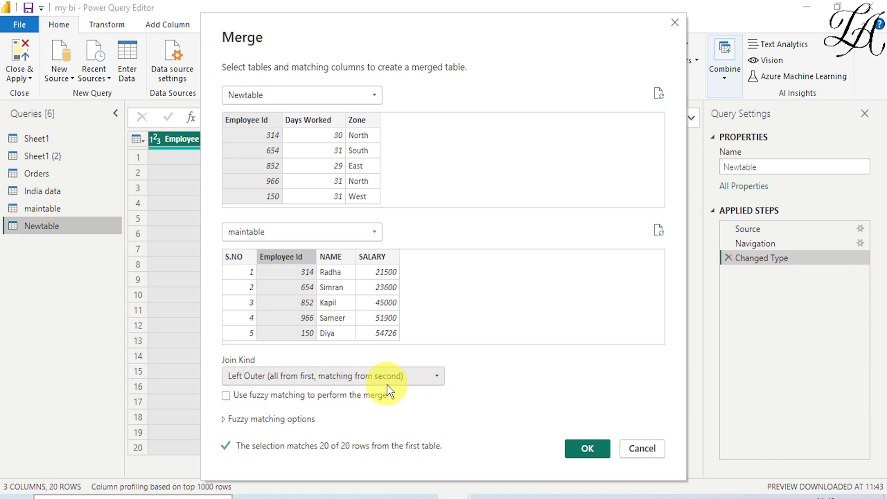
pyautogui.click(587, 448)
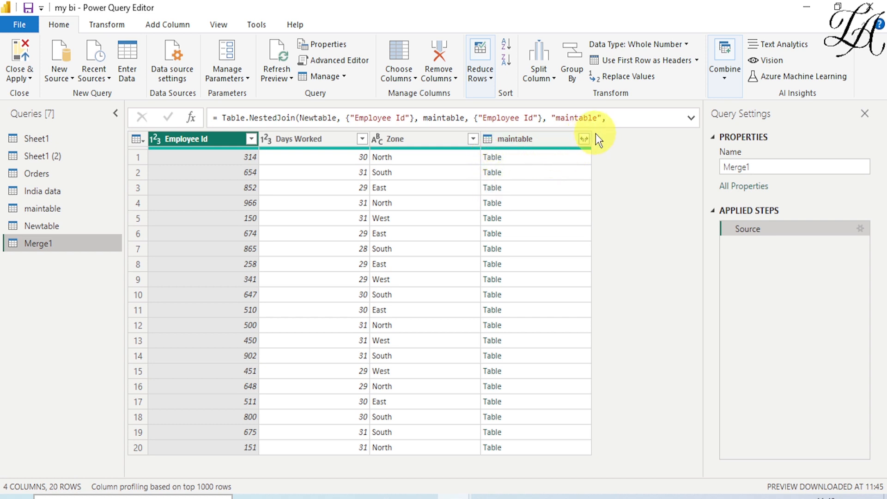
# Expand the maintable column to only NAME and SALARY, without using the original column name as prefix.
pyautogui.click(584, 138)
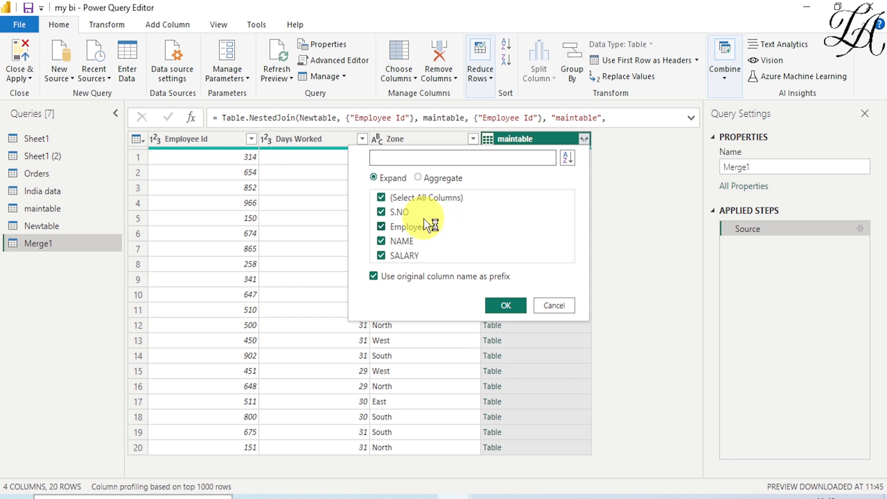
pyautogui.click(383, 197)
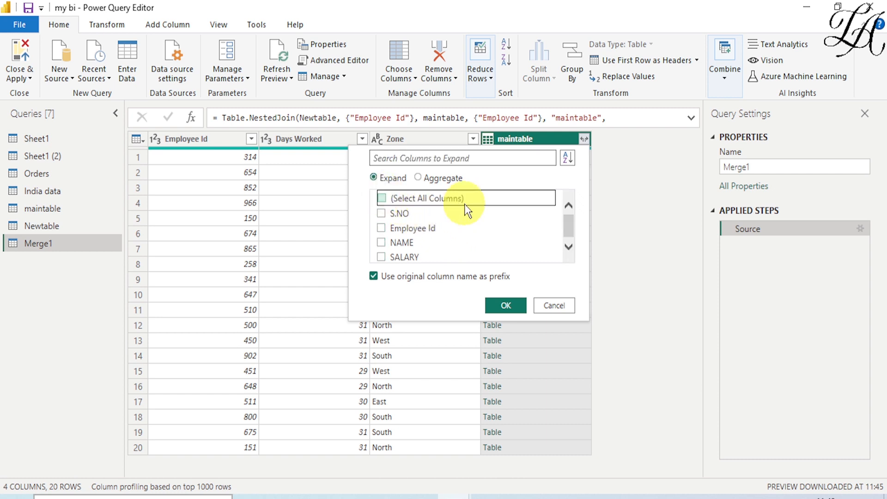
pyautogui.scroll(-1, 397, 246)
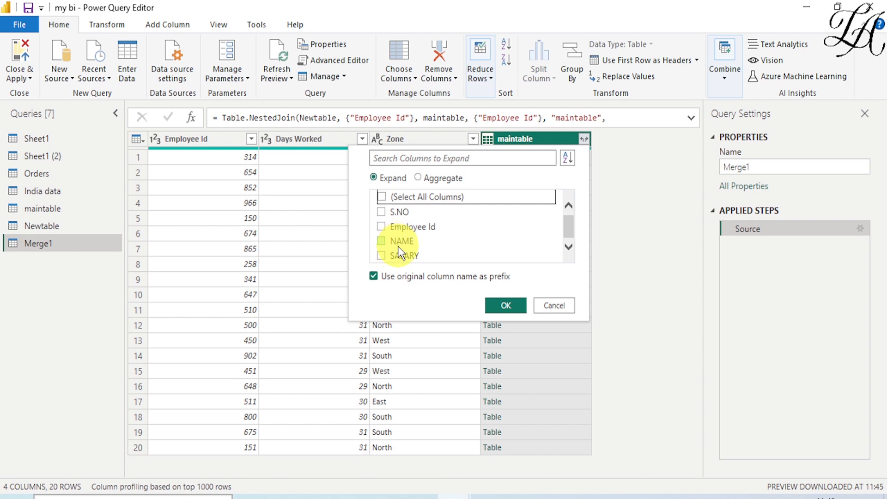
pyautogui.click(381, 240)
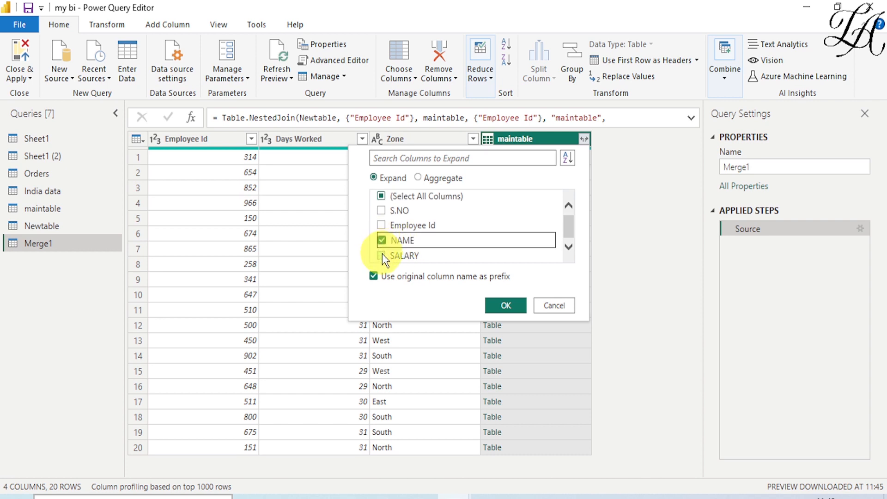
pyautogui.click(382, 255)
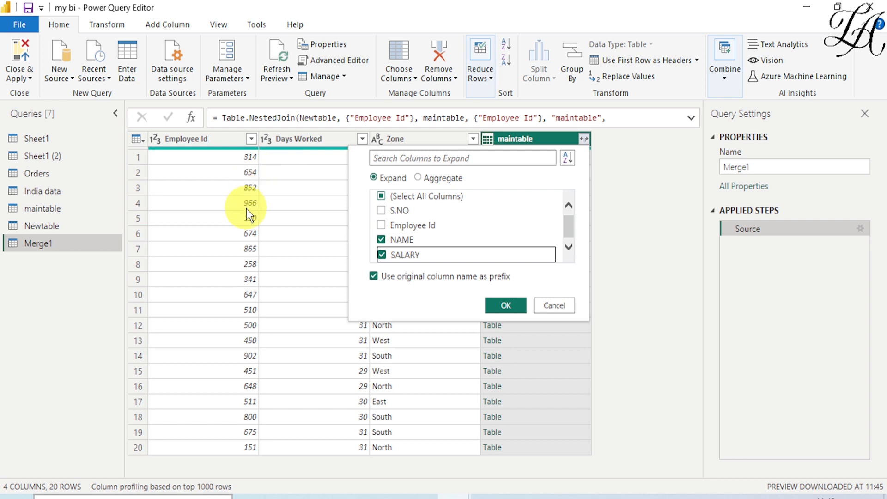
pyautogui.click(374, 275)
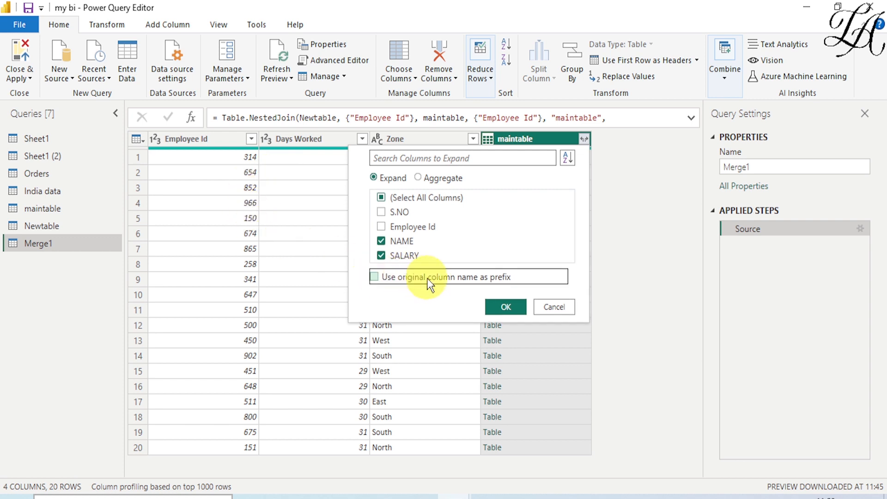
pyautogui.click(506, 308)
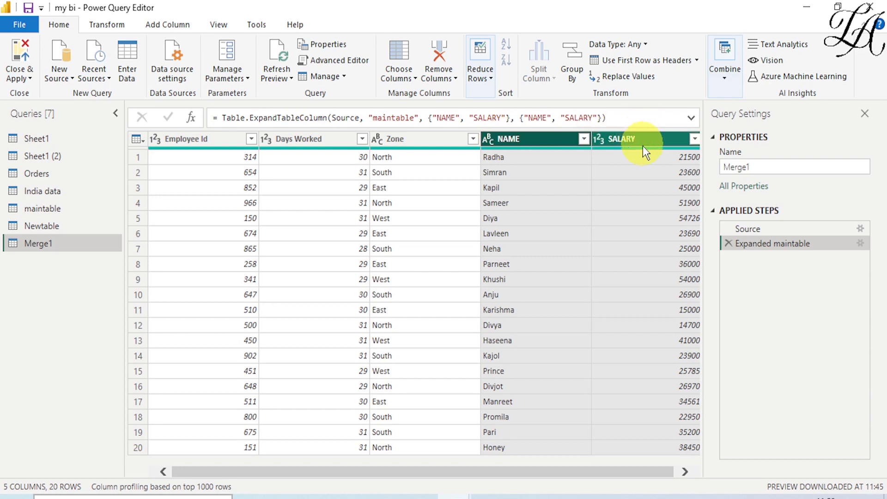
# Review the merged table's columns from Employee Id through SALARY.
pyautogui.moveTo(642, 148)
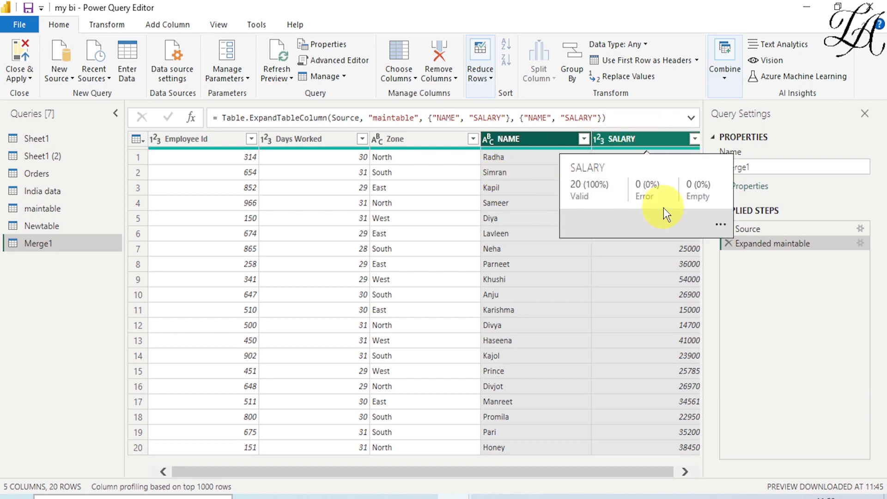
pyautogui.moveTo(589, 472); pyautogui.dragTo(649, 476)
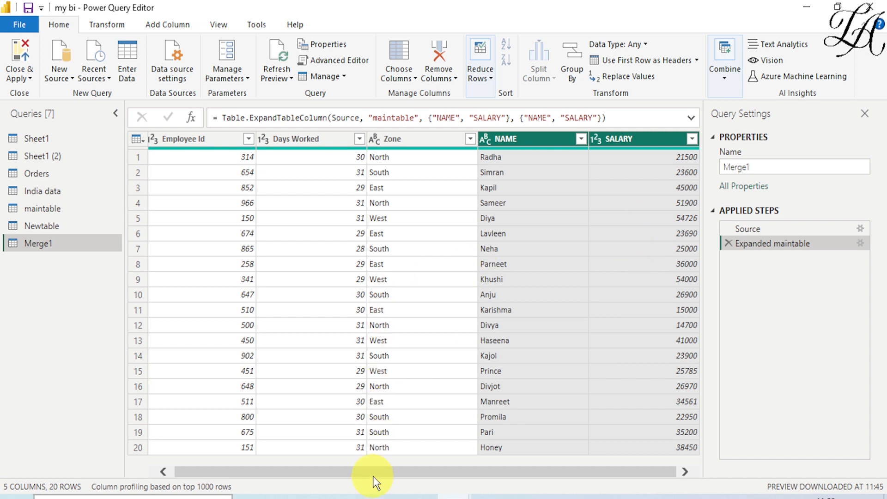
pyautogui.moveTo(371, 475); pyautogui.dragTo(317, 473)
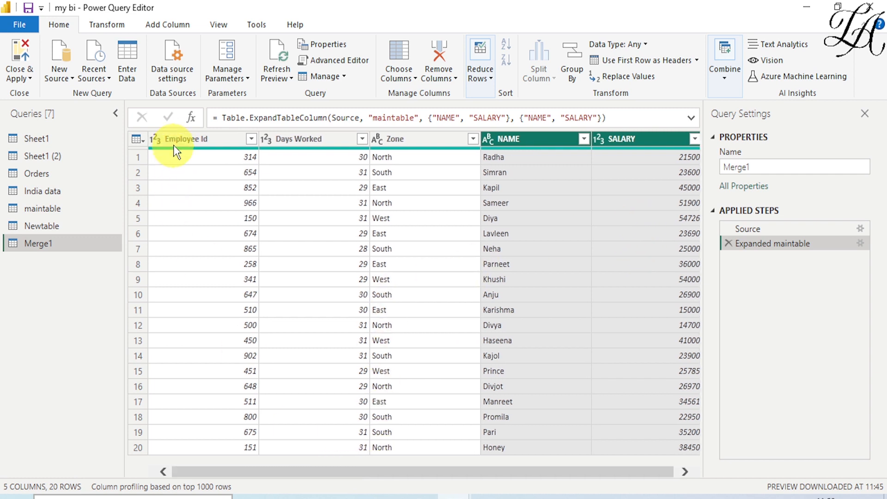
pyautogui.moveTo(214, 140)
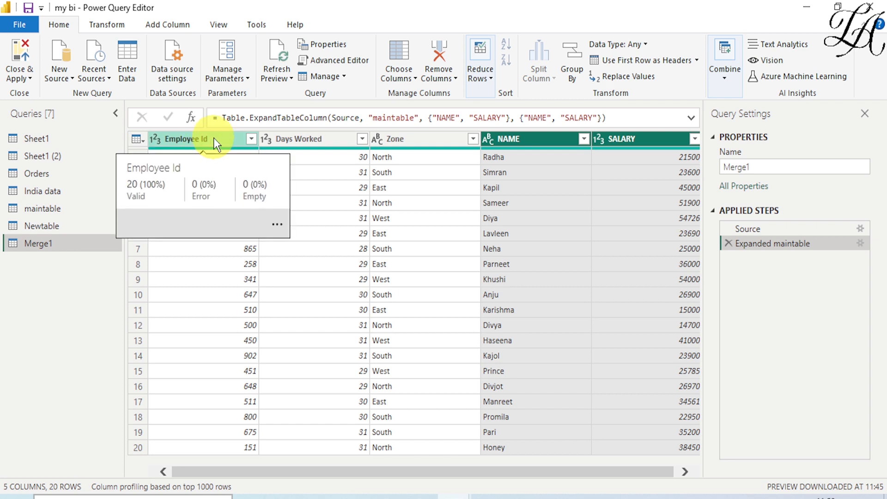